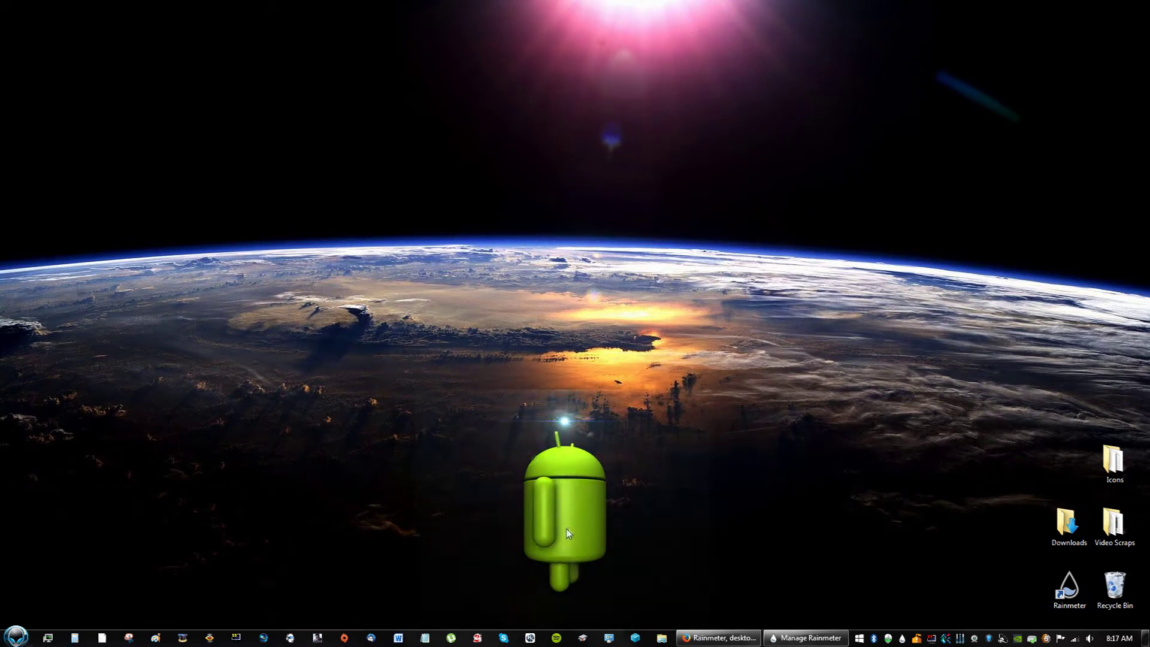
Restore Firefox on rainmeter.net, then open Manage Rainmeter from the tray and minimize it.
click(681, 561)
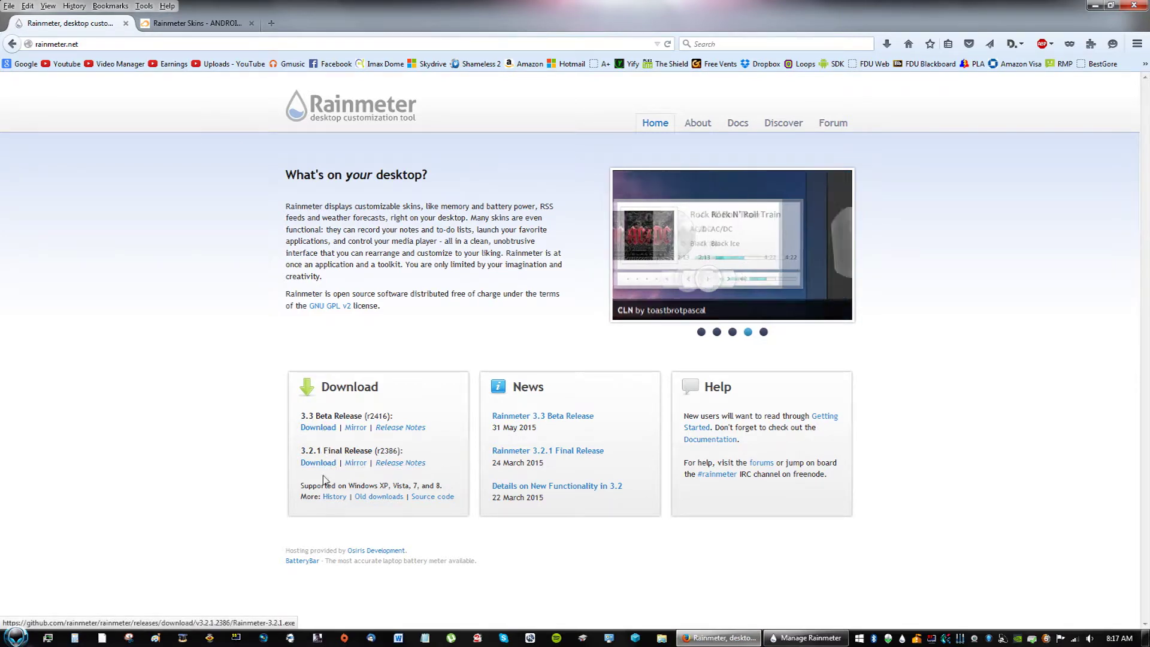
right_click(902, 639)
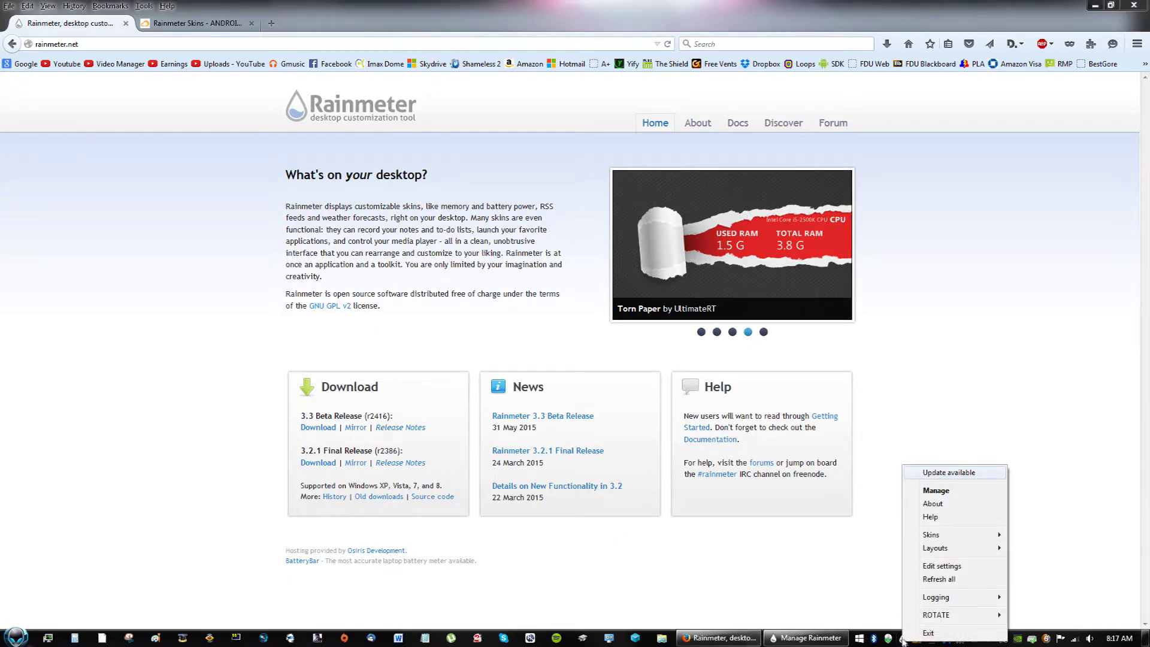
click(936, 490)
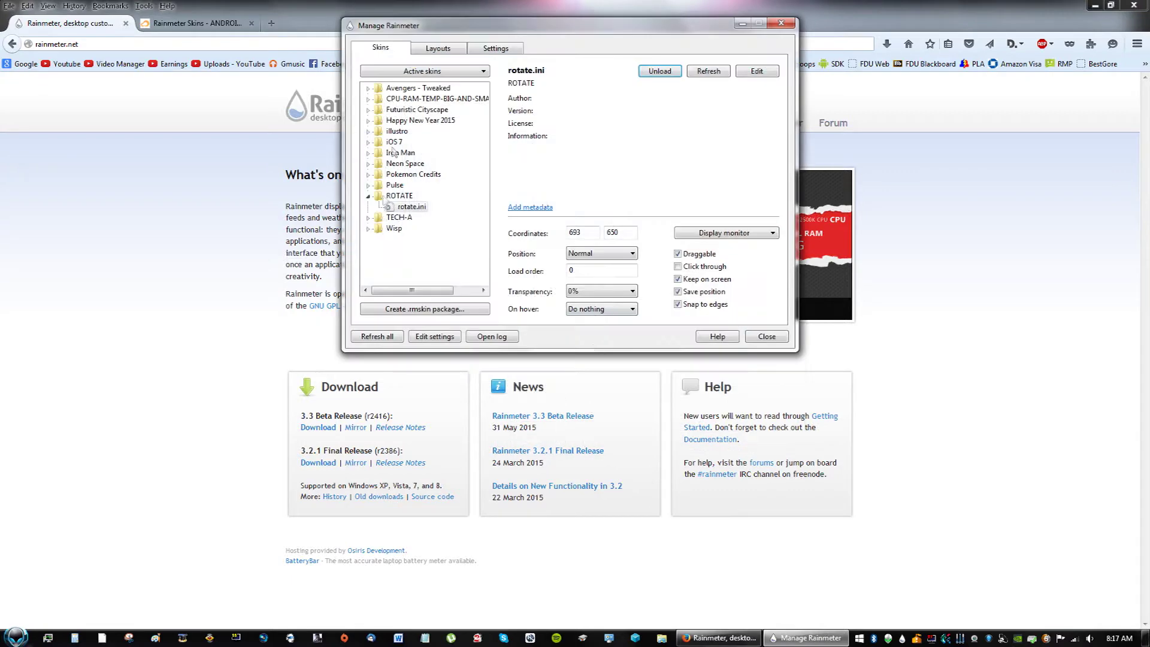
click(818, 639)
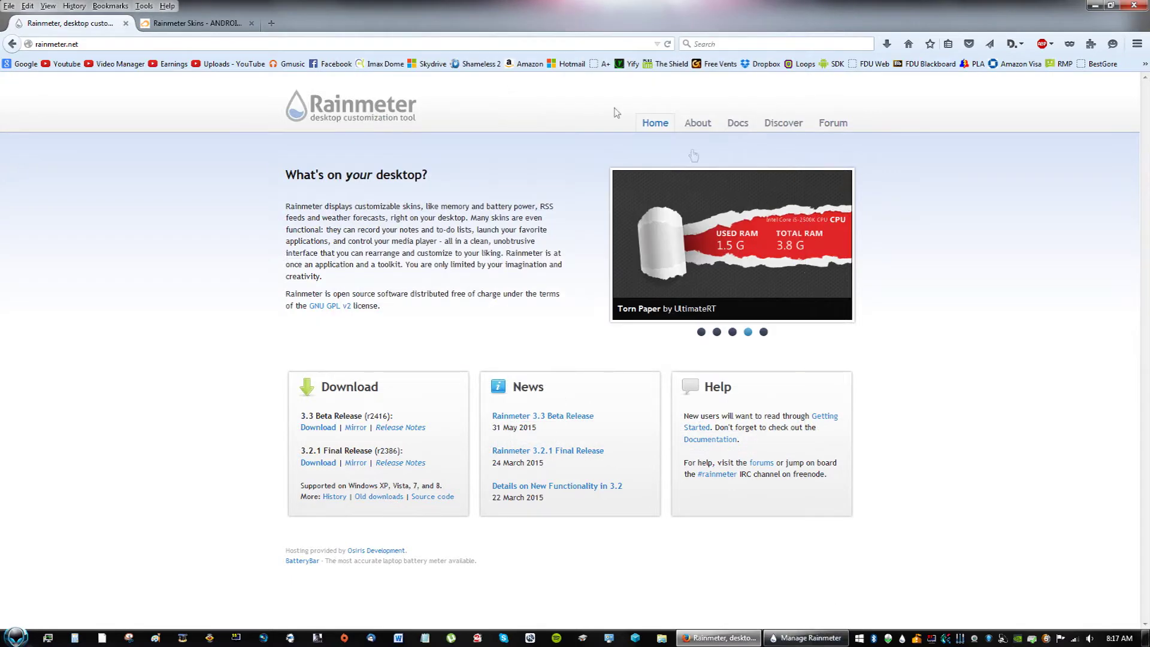
Download ANDROID-7_1.0.rmskin from the customize.org ANDROID page, choosing Save File.
click(209, 24)
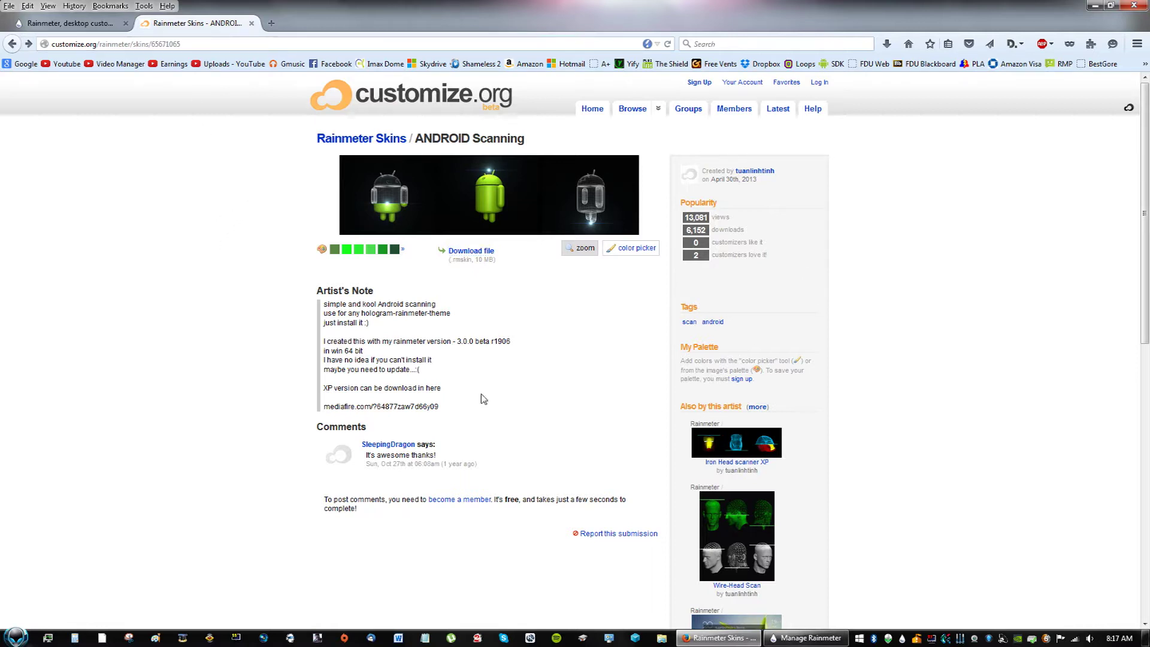
click(473, 251)
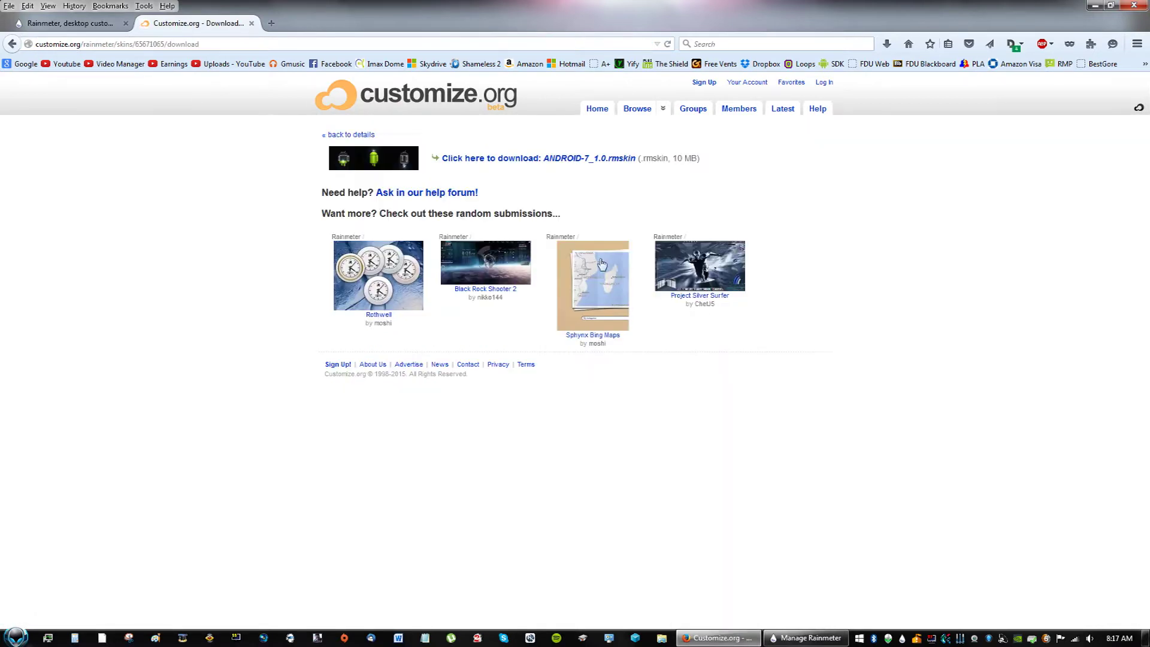
click(481, 160)
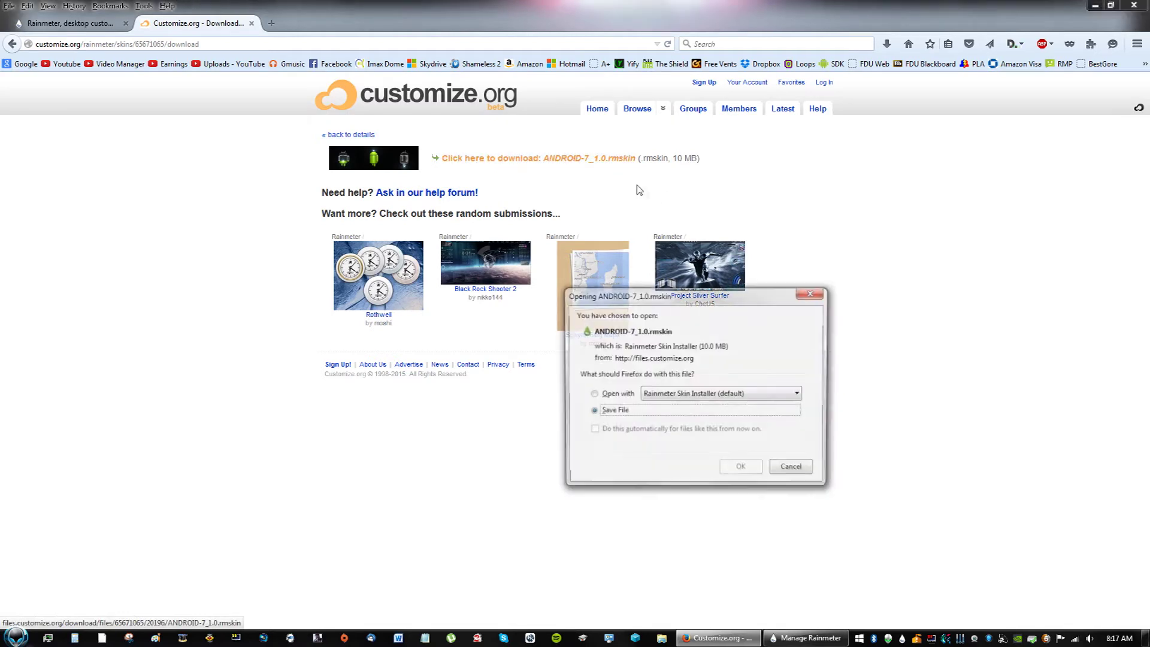
click(754, 474)
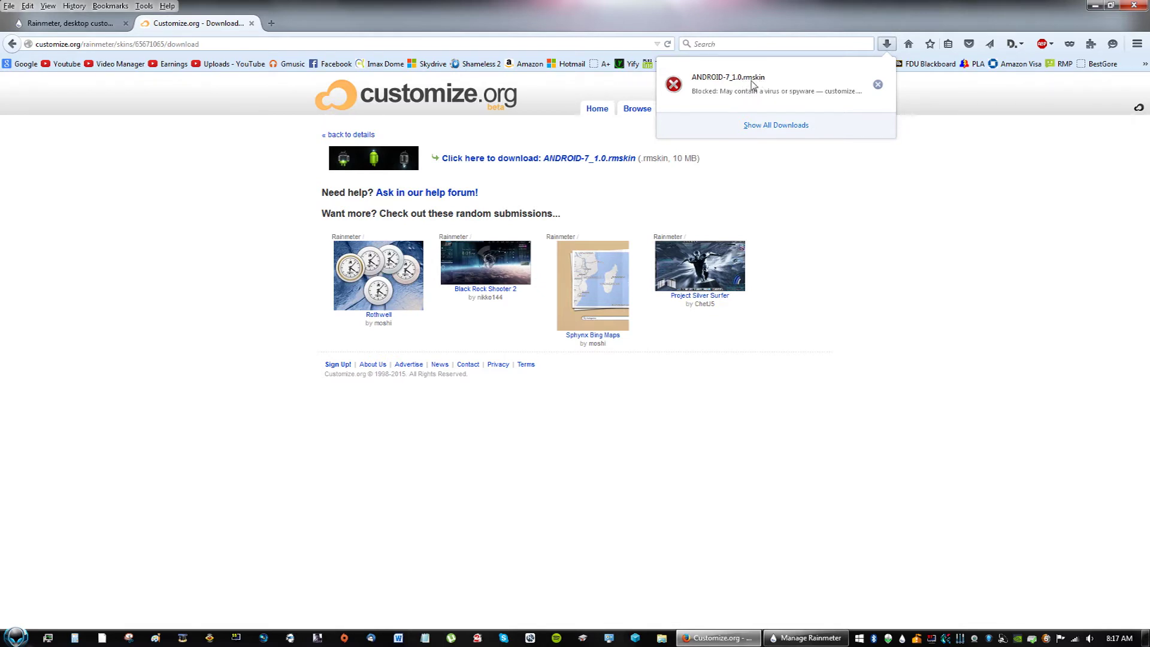
Unblock the ANDROID-7_1.0.rmskin download despite Firefox's malware warning.
right_click(736, 91)
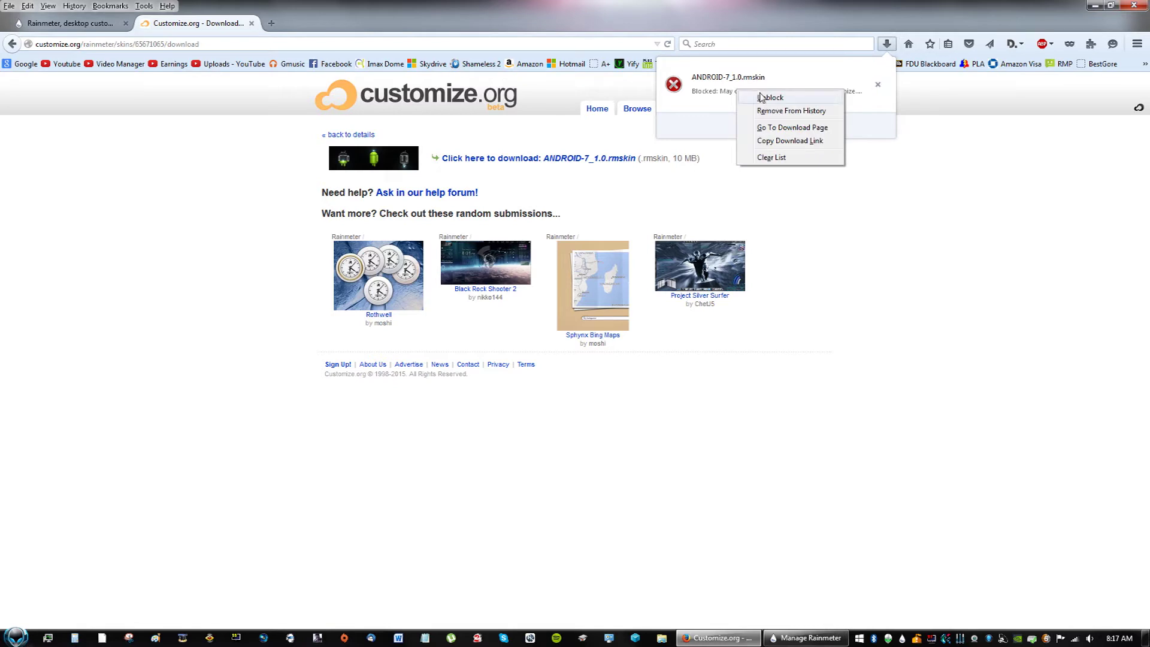
click(769, 97)
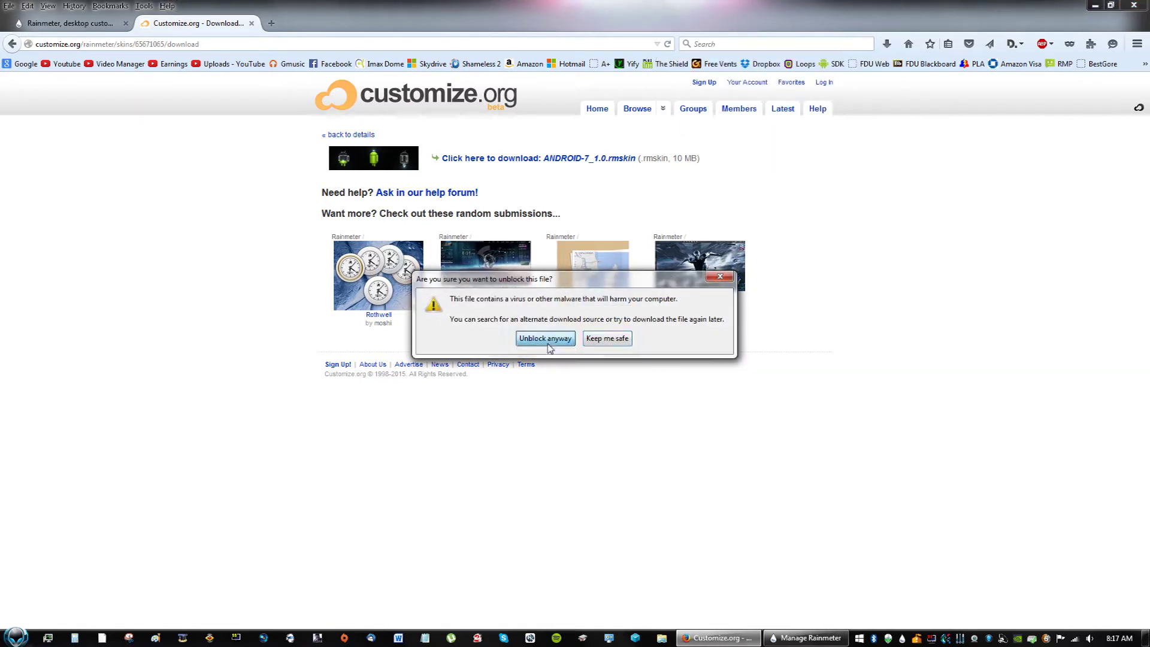
click(546, 339)
click(886, 44)
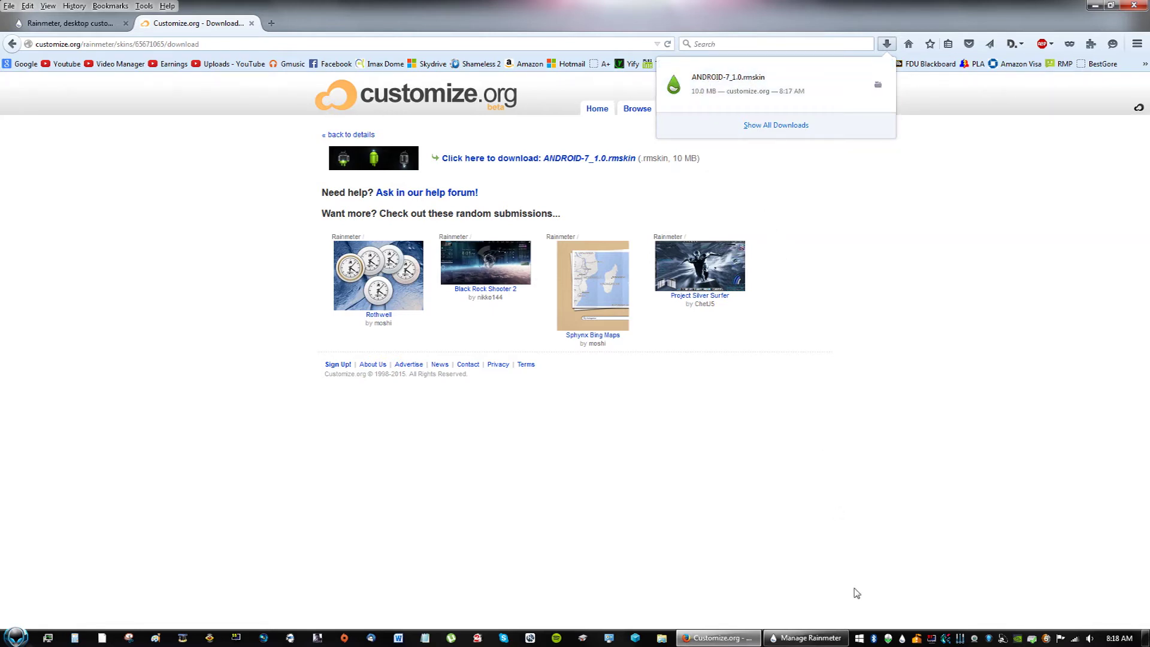
Open the downloaded ANDROID-7_1.0.rmskin file in the Rainmeter Skin Installer.
click(802, 640)
click(802, 639)
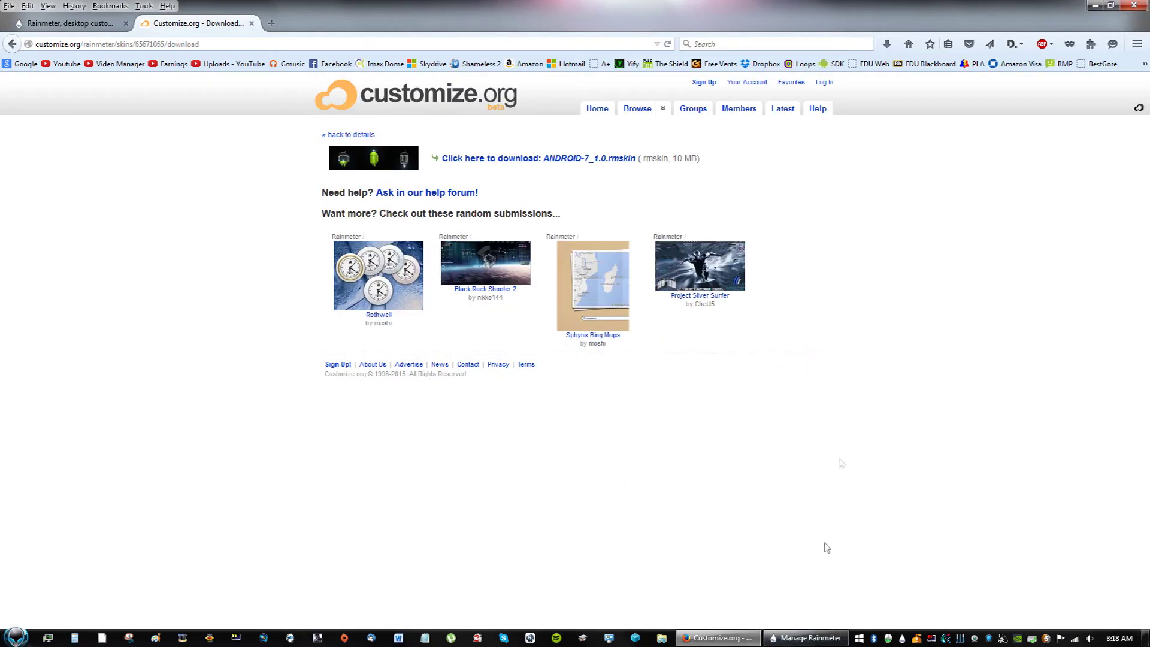
click(887, 47)
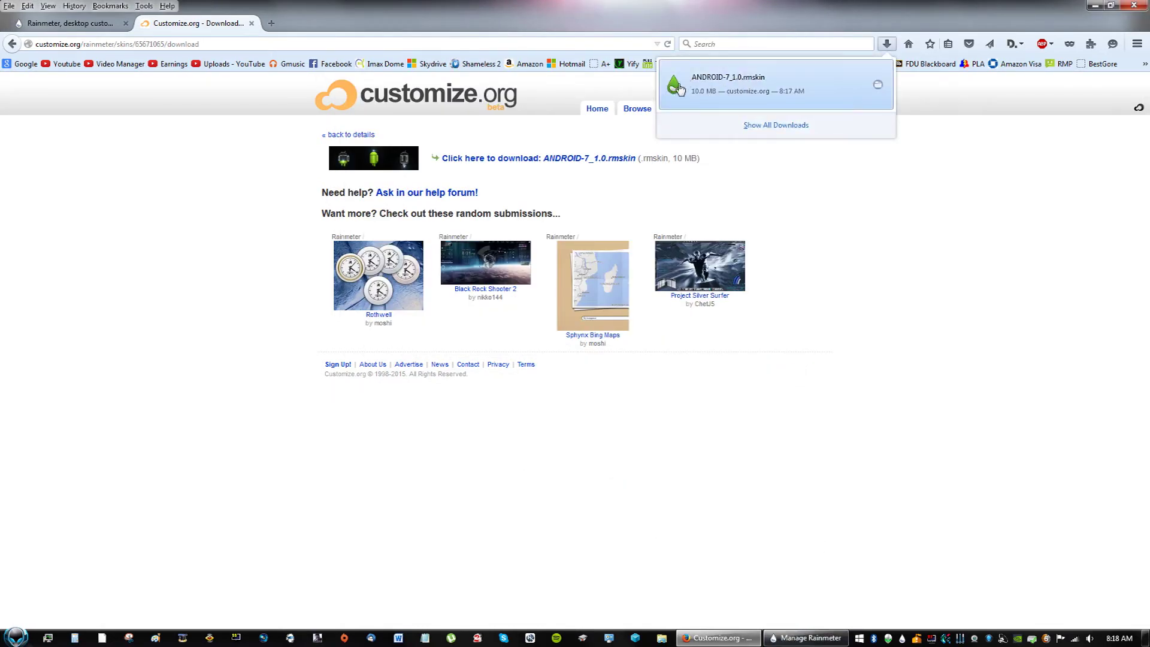
click(743, 89)
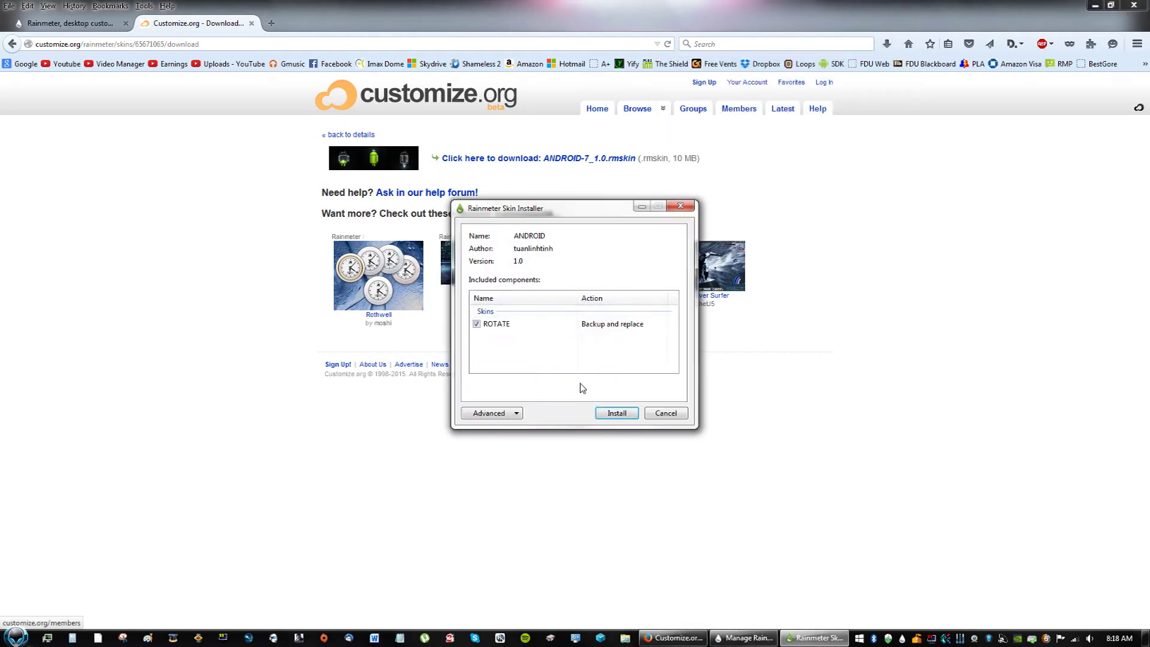
Install the ROTATE 1.0 skin and show the desktop with its wireframe Android figure.
click(616, 413)
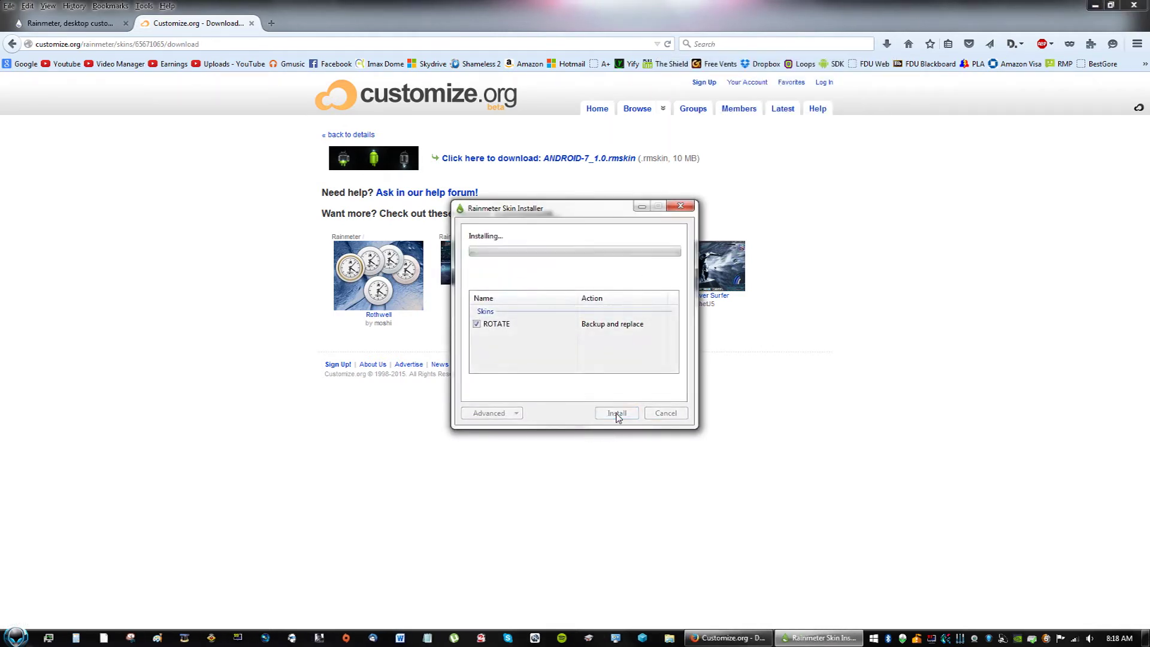
key(super+d)
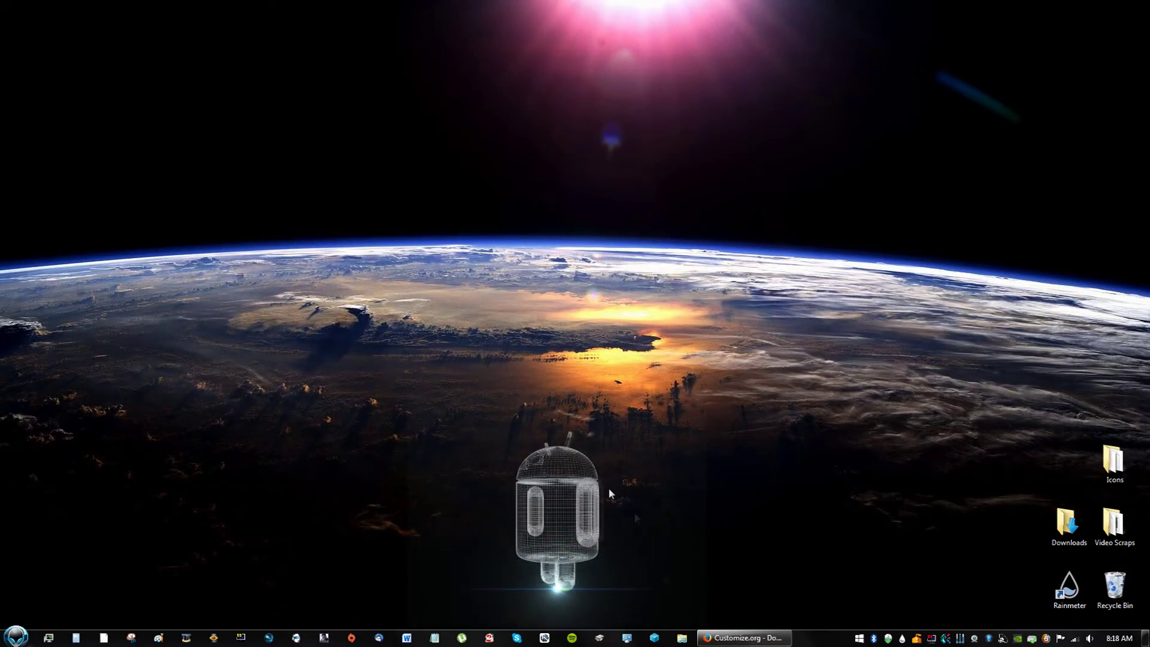
Unload the Android skin from the desktop and open Manage Rainmeter from the tray.
right_click(568, 467)
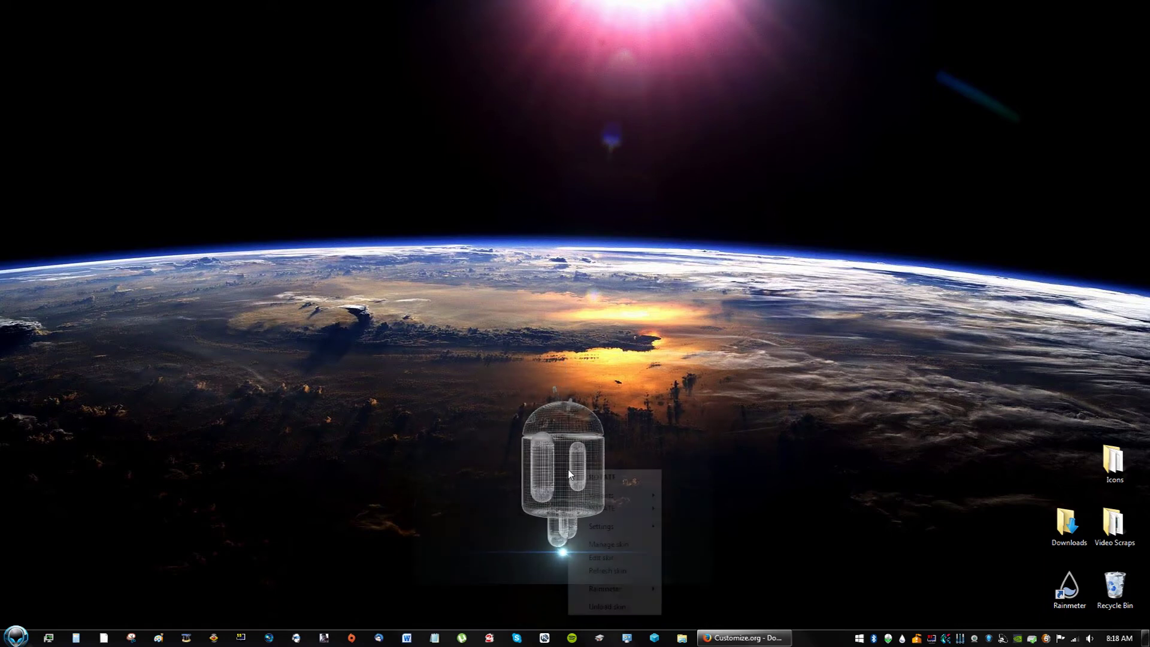
click(604, 607)
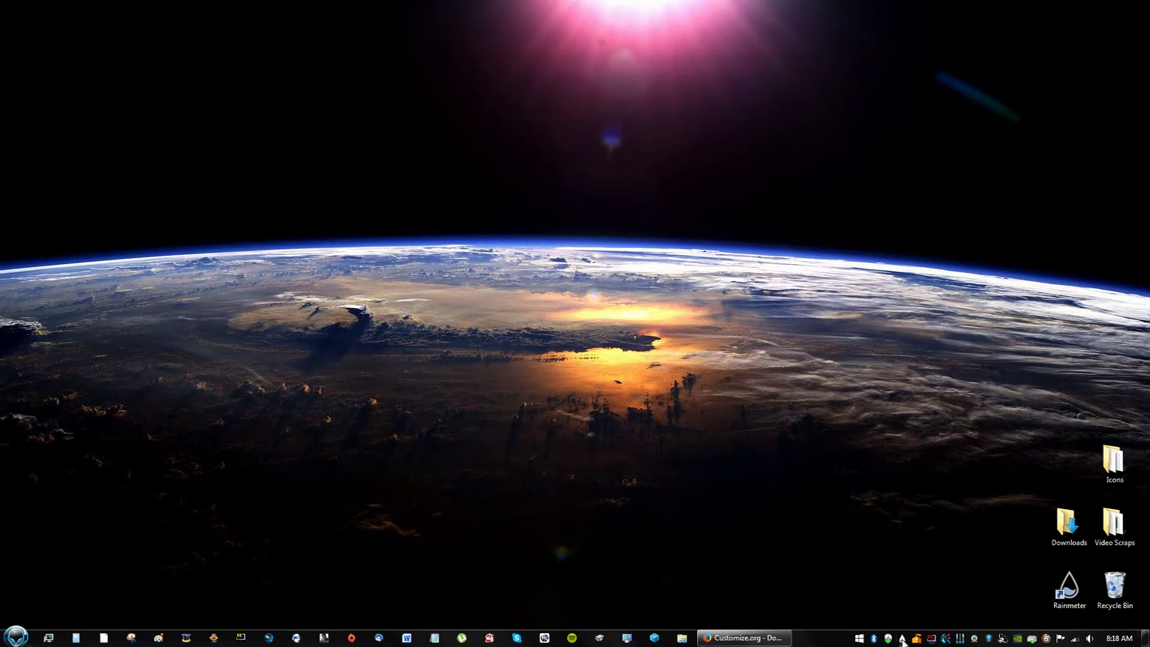
right_click(902, 638)
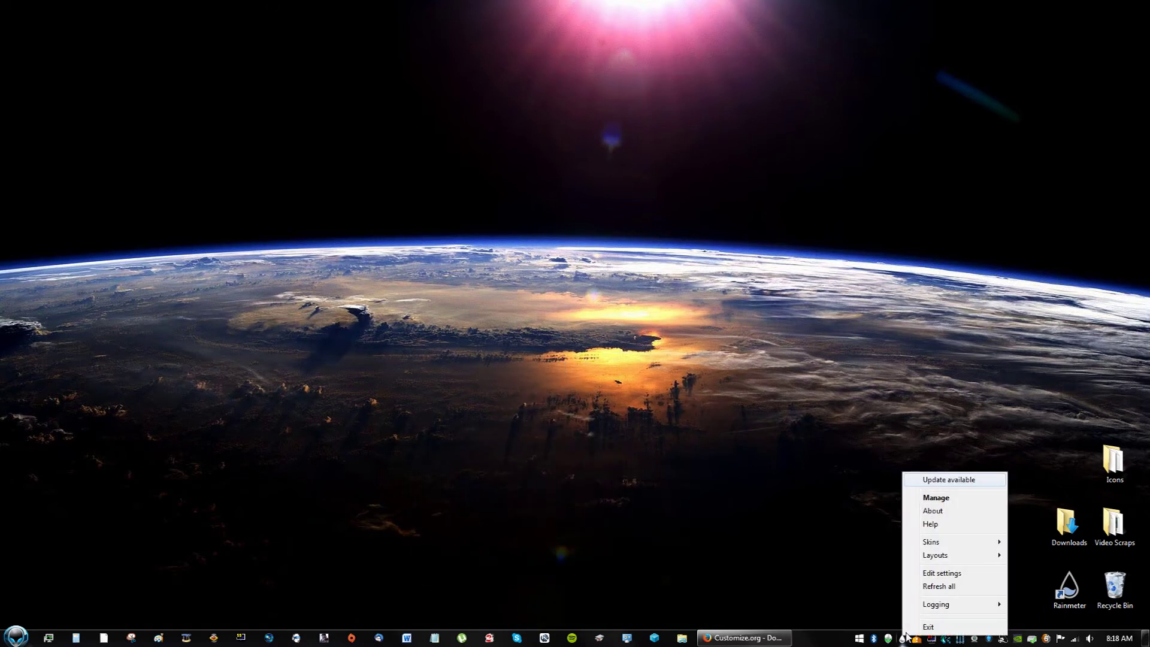
click(936, 497)
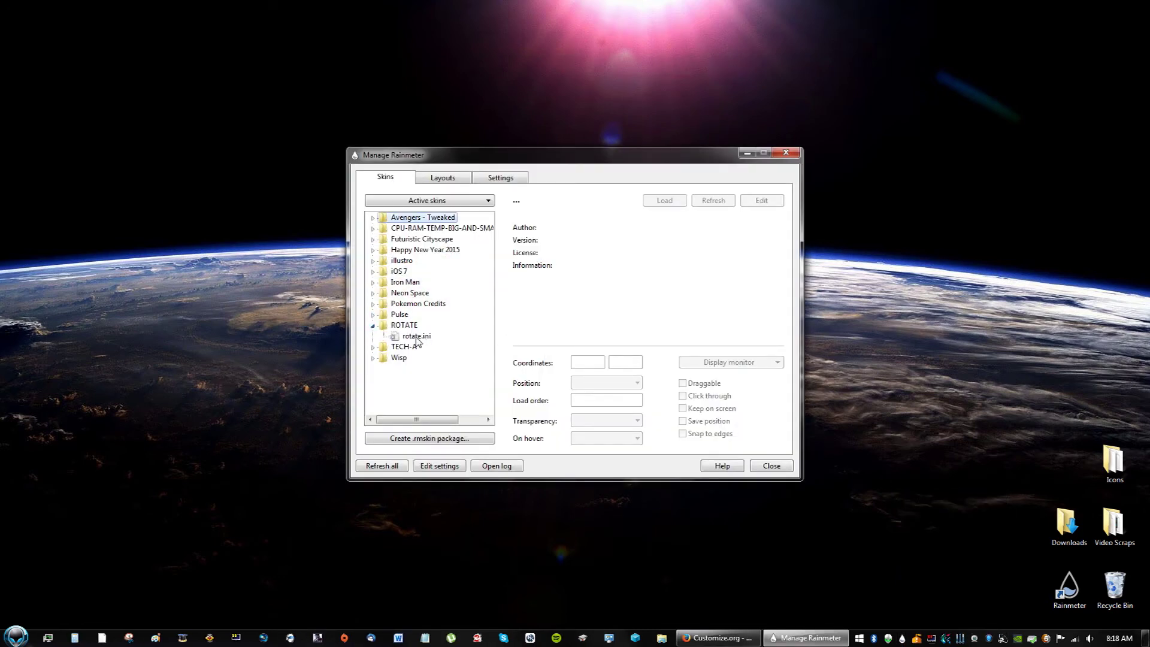
Load ROTATE's rotate.ini, drag the skin below the manager, and raise the window.
click(669, 204)
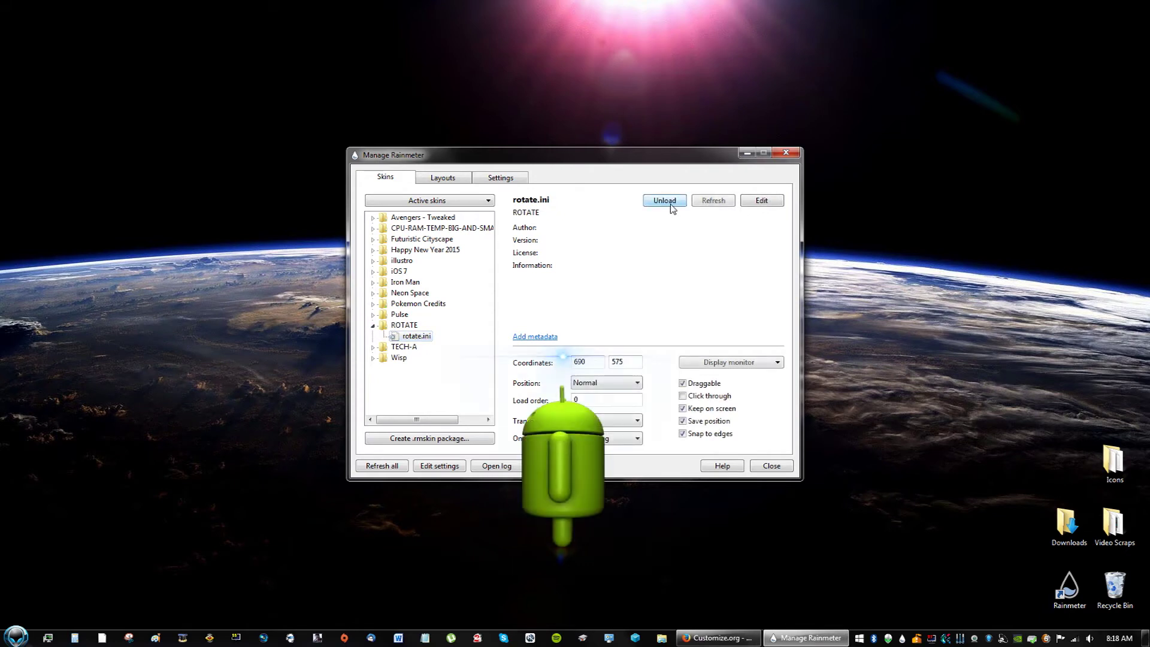
click(669, 204)
key(Return)
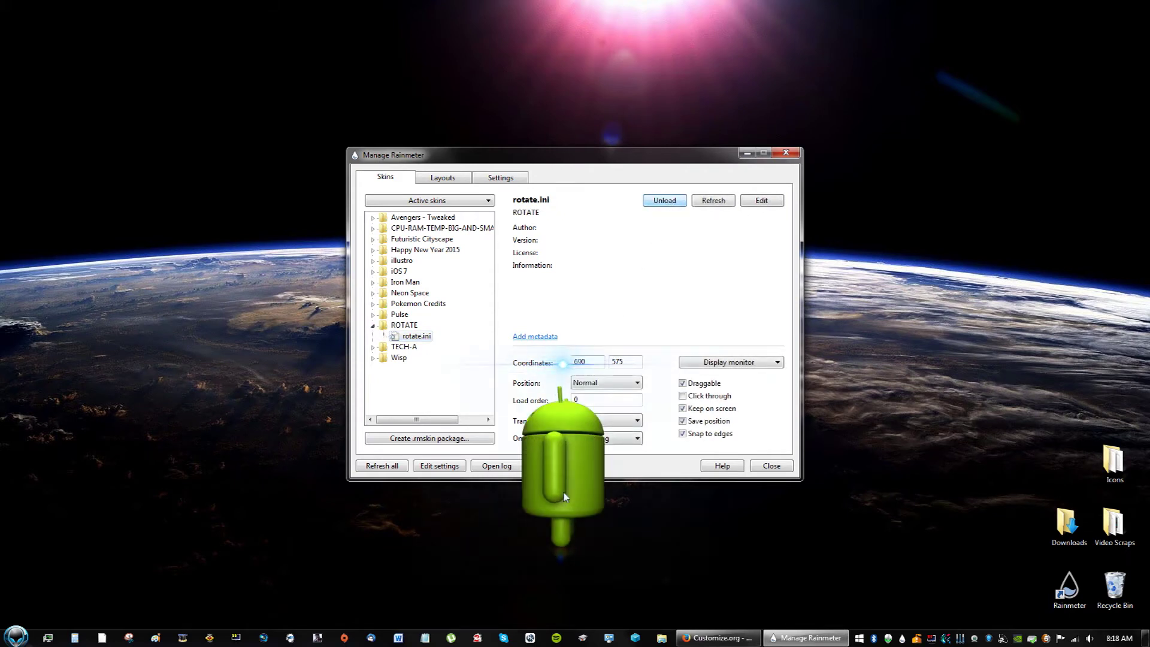
drag(557, 467, 562, 590)
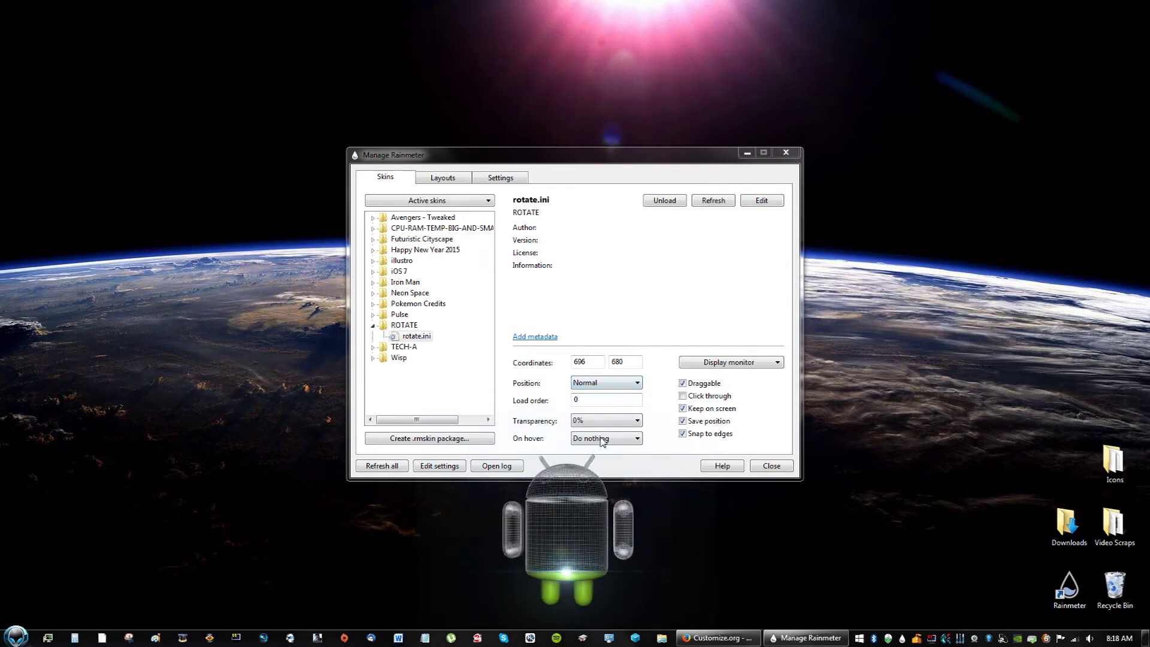
drag(656, 154, 664, 69)
click(623, 353)
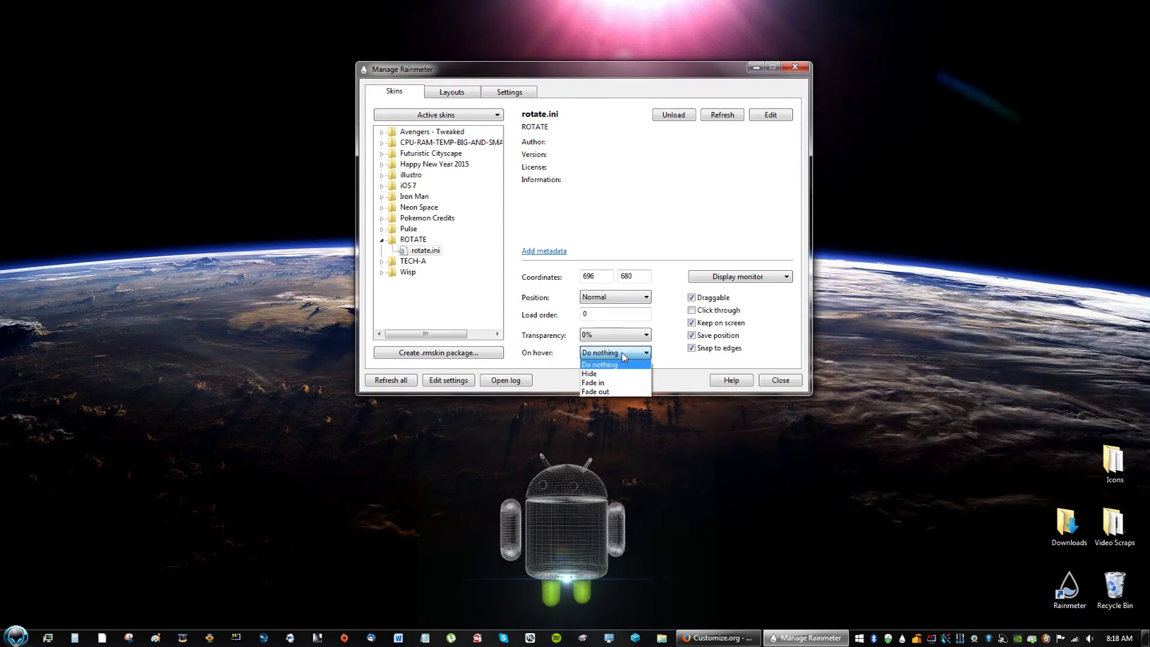
click(620, 363)
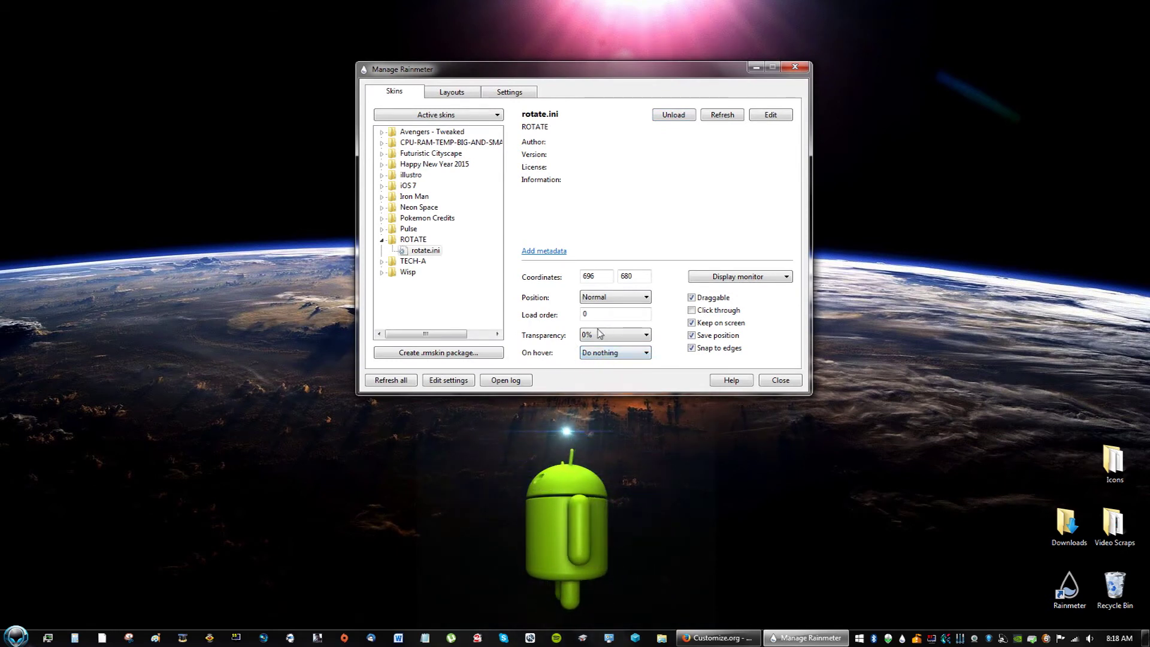
click(614, 336)
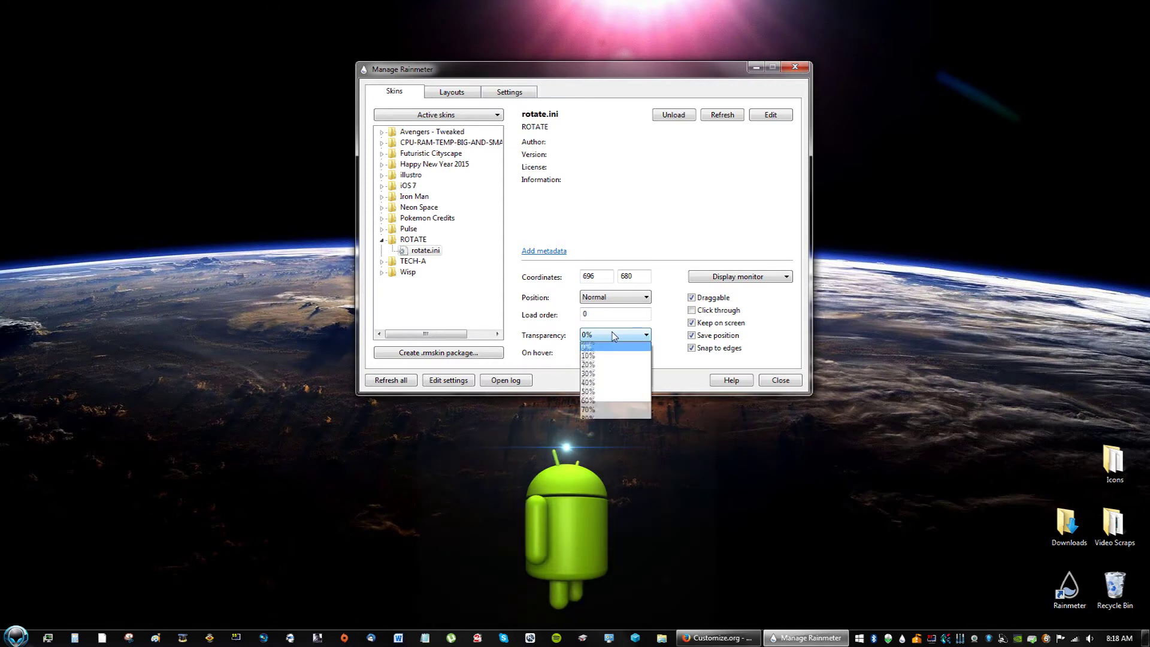
click(605, 417)
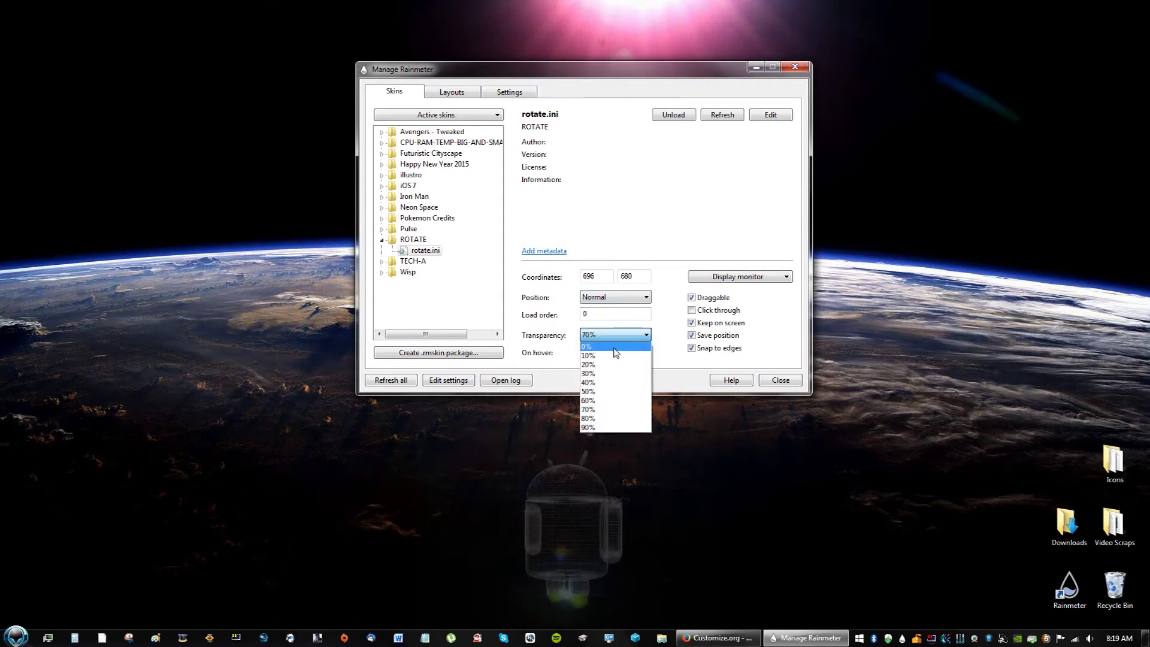
click(602, 345)
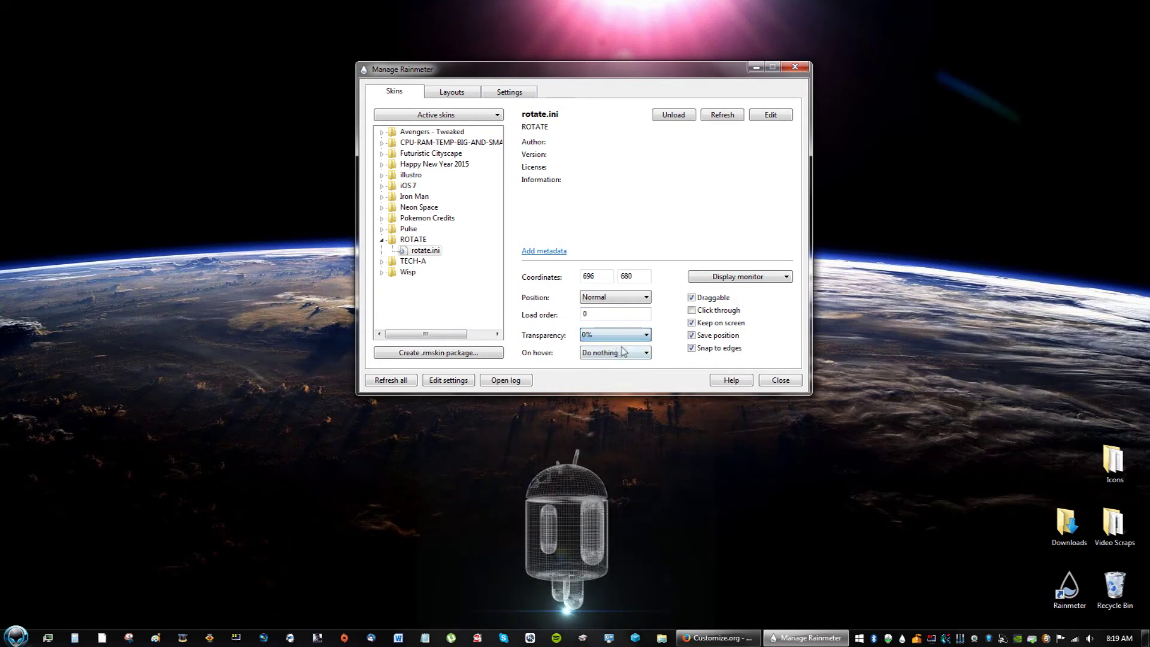
Toggle Draggable off and on, then drag the Android skin to the upper right.
click(691, 297)
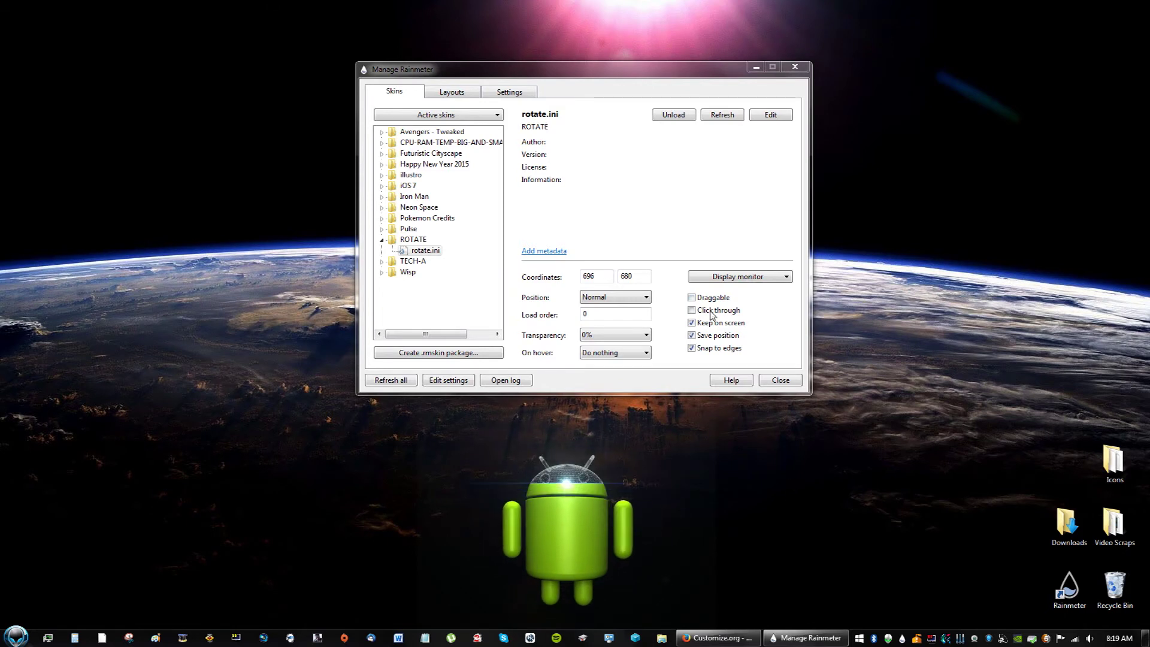
click(692, 298)
drag(571, 530, 1011, 109)
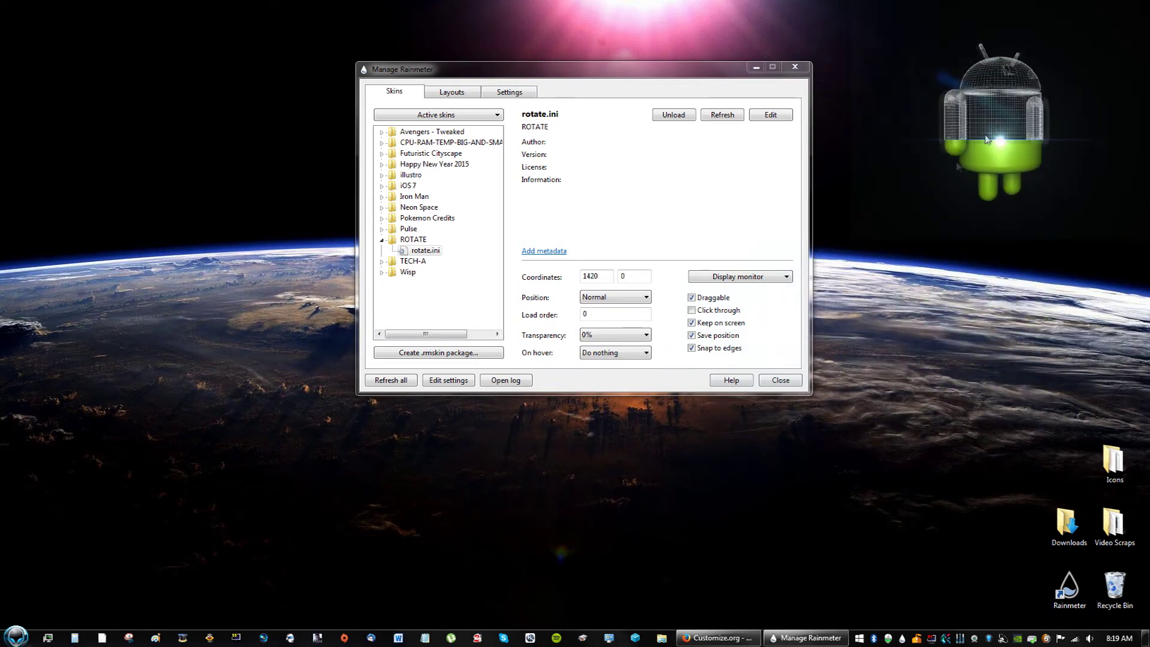
drag(1001, 109, 918, 155)
Toggle Snap to edges off and on, leaving the skin below the manager at 686, 650.
click(692, 348)
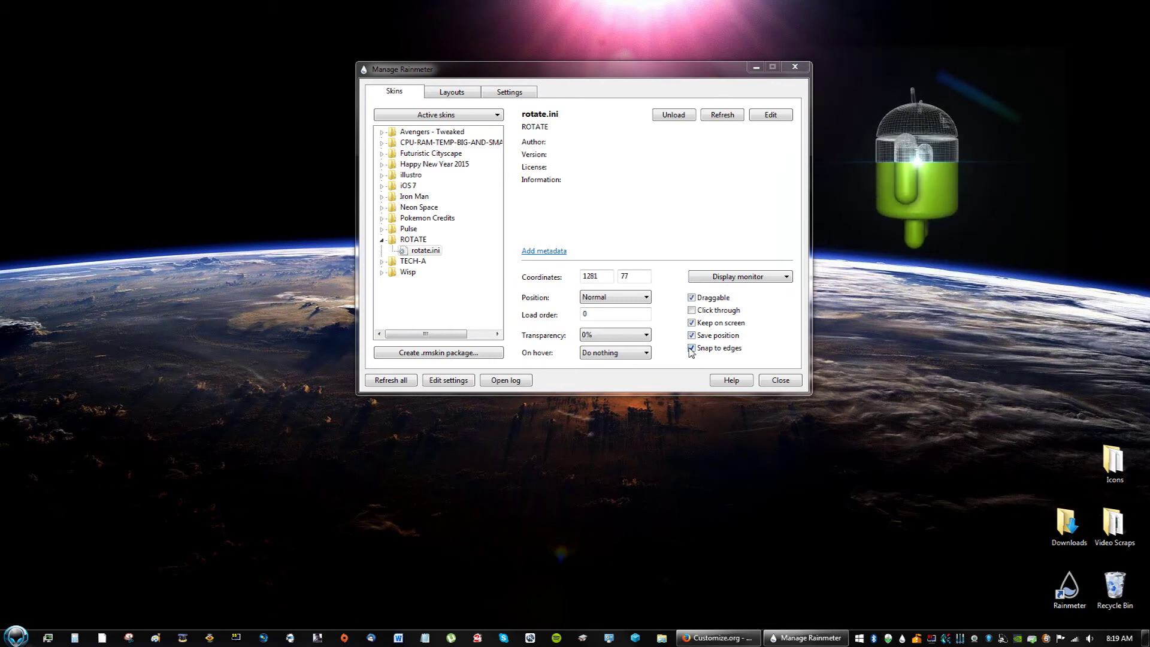
drag(946, 201, 970, 249)
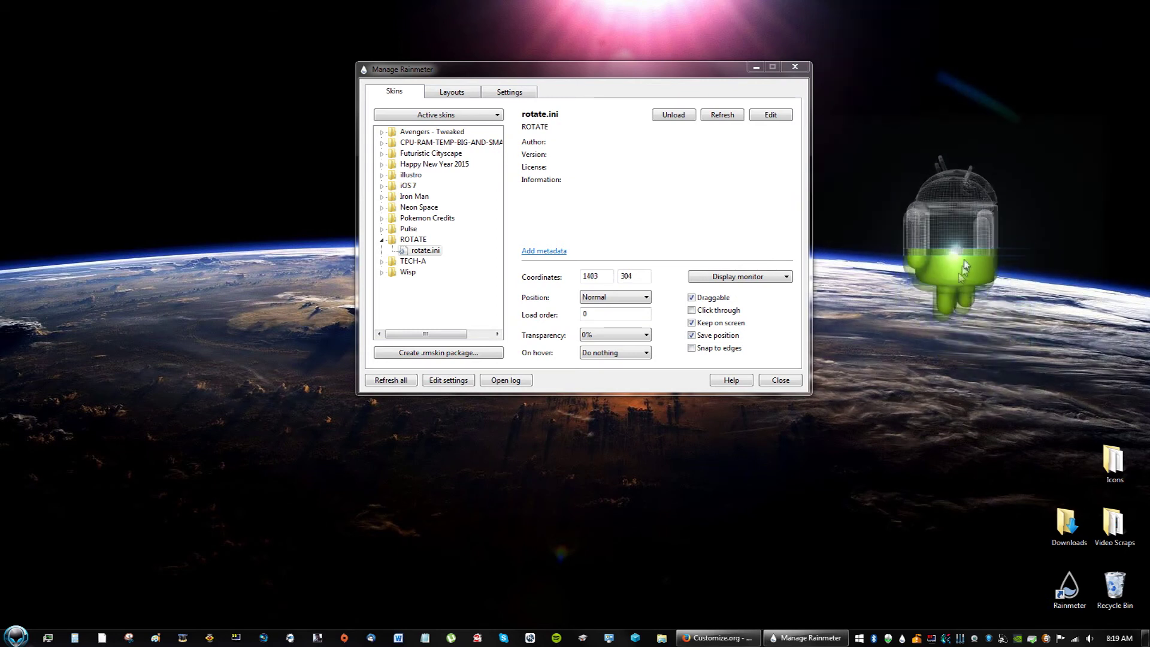
click(691, 348)
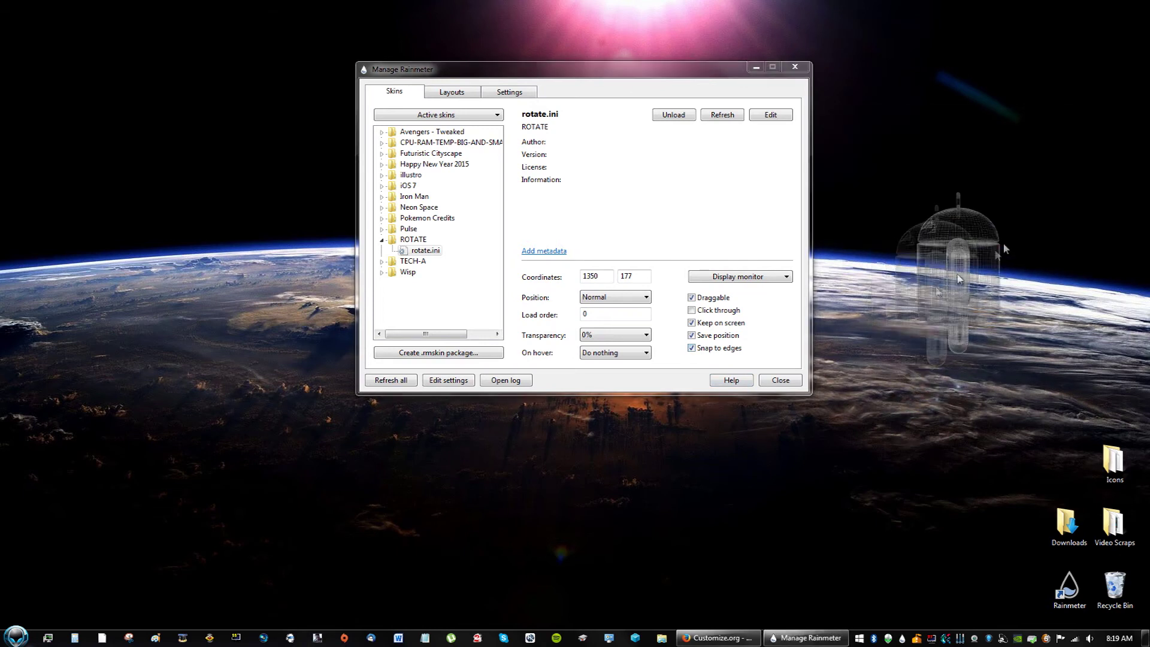
drag(971, 256, 989, 252)
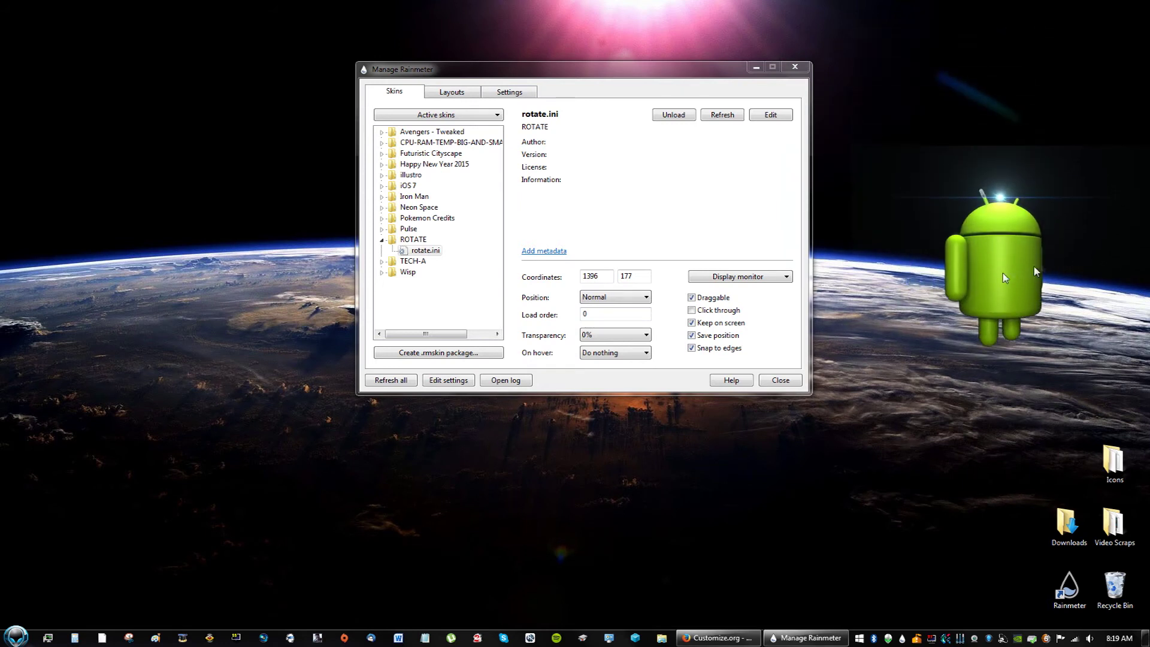
drag(1002, 272, 589, 491)
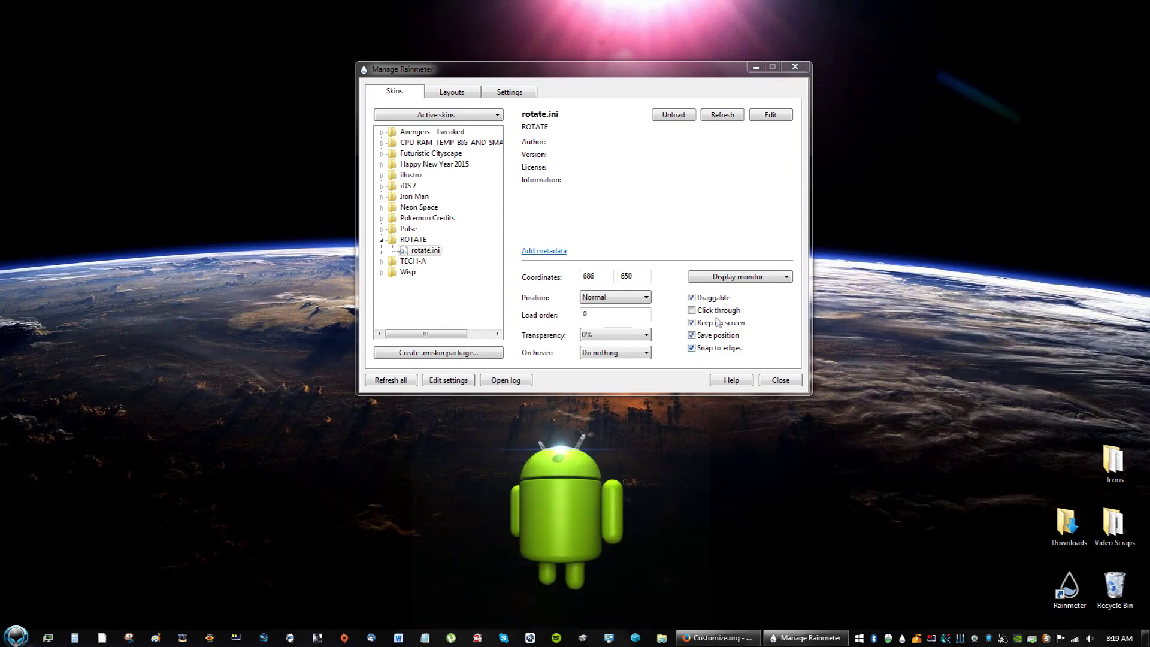
Drag Manage Rainmeter up and left so the Android skin shows beneath it.
drag(672, 77, 659, 34)
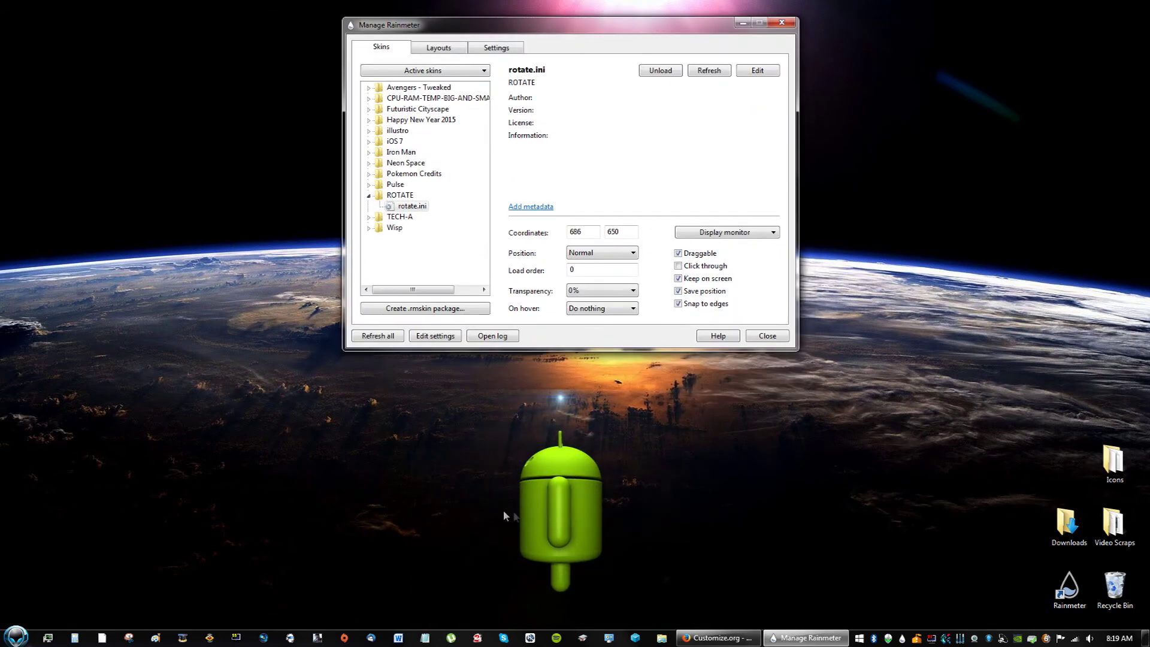
click(560, 509)
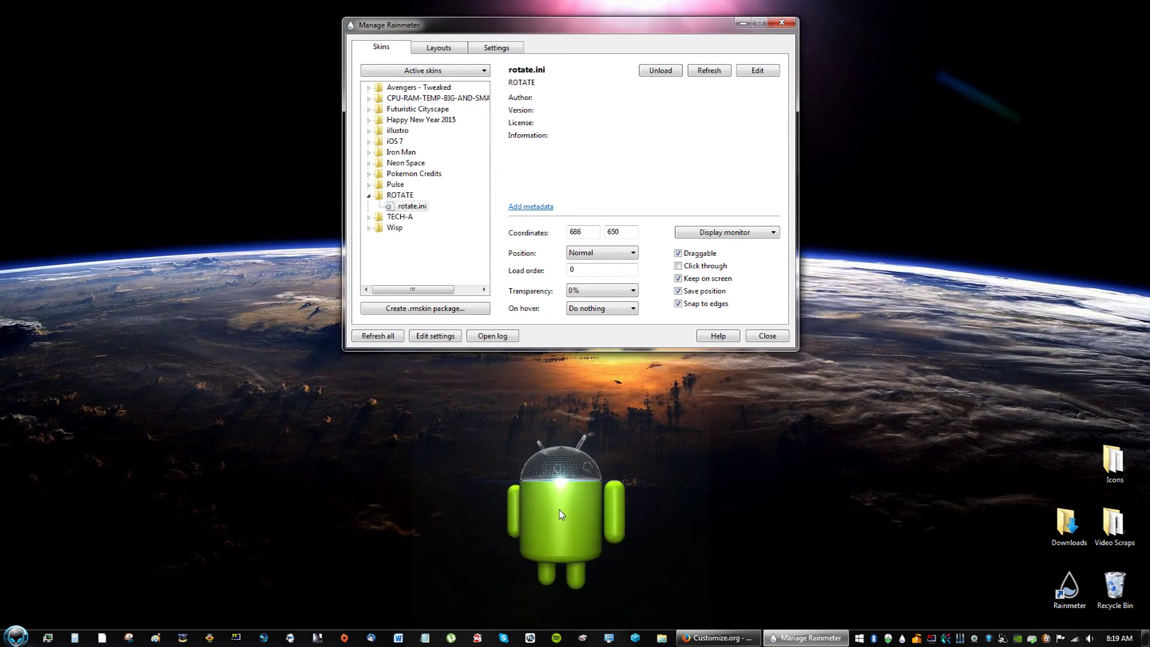